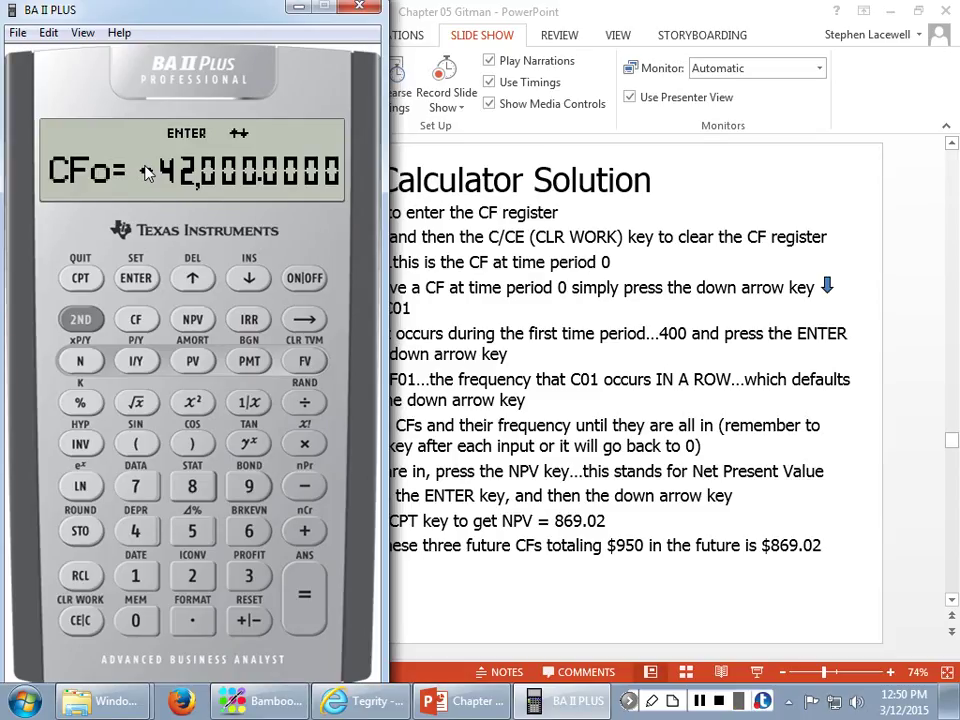
# - Clear all stored values from the cash flow worksheet and enter 0 as the initial cash flow CFo
pyautogui.rightClick(145, 173)
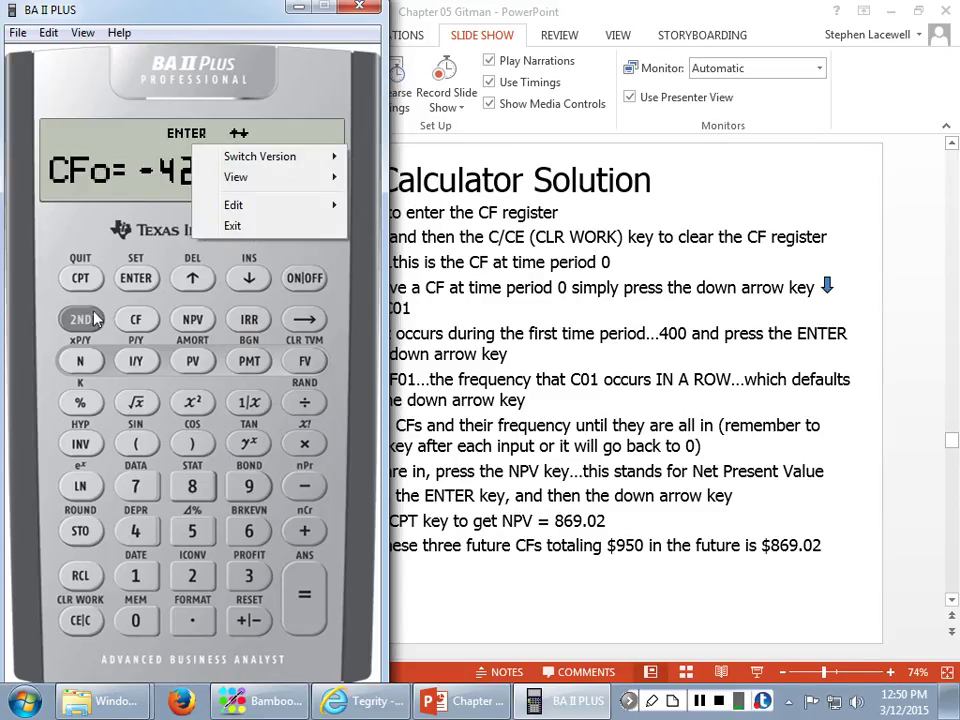
pyautogui.click(82, 320)
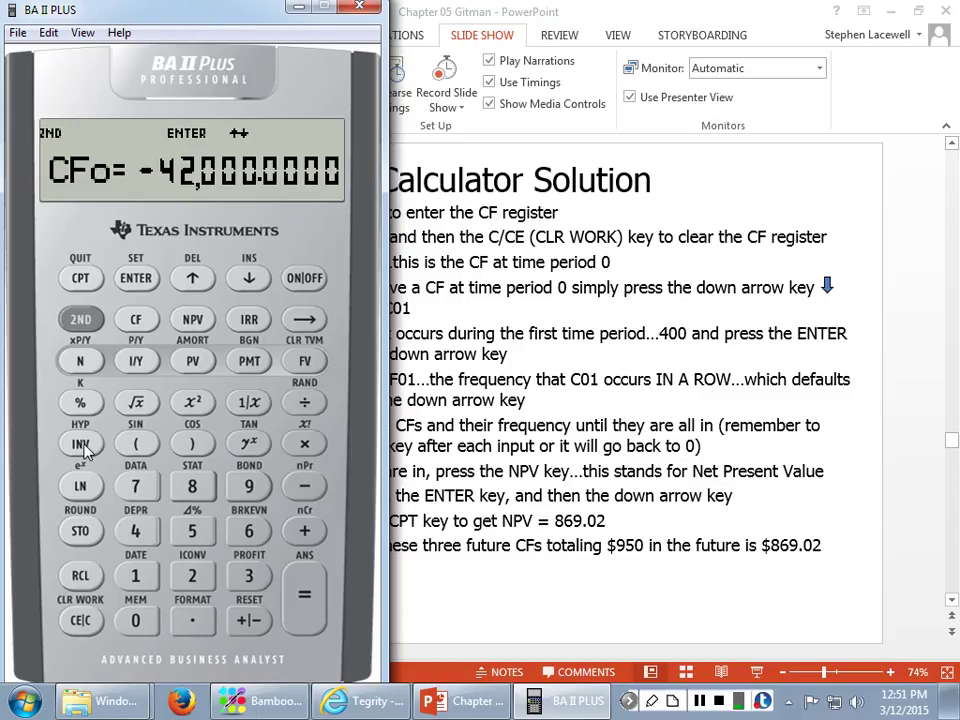
pyautogui.click(80, 621)
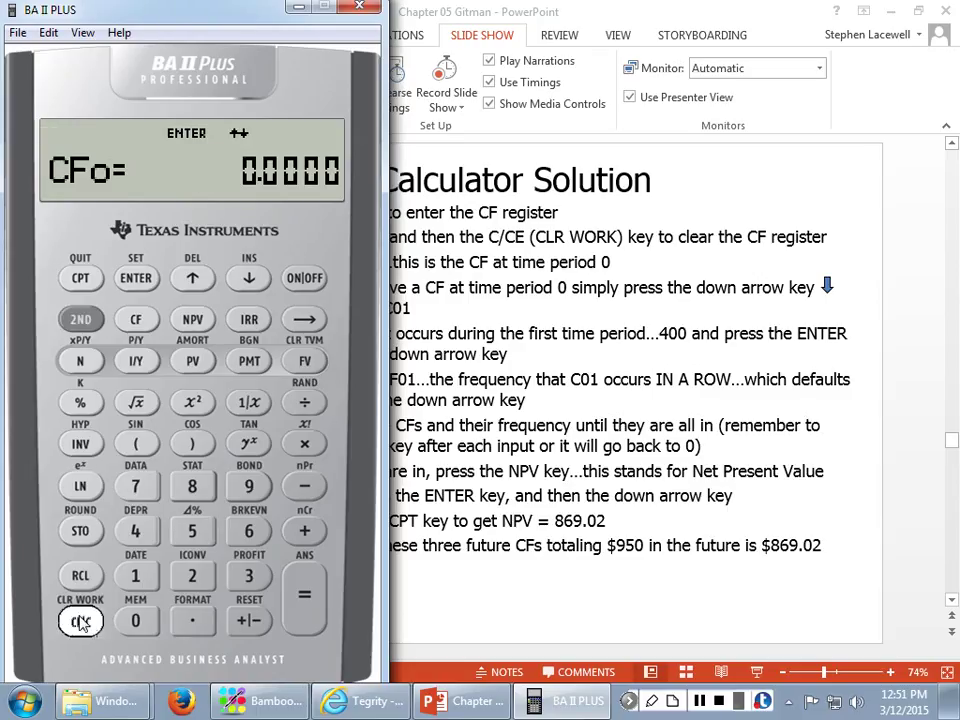
pyautogui.click(80, 621)
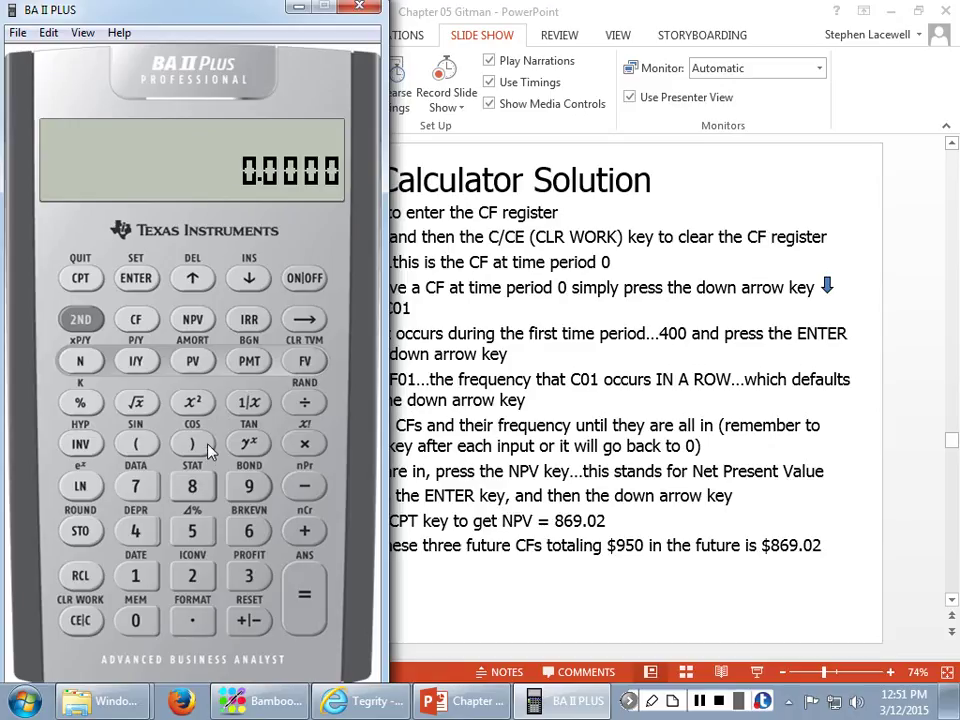
pyautogui.click(133, 320)
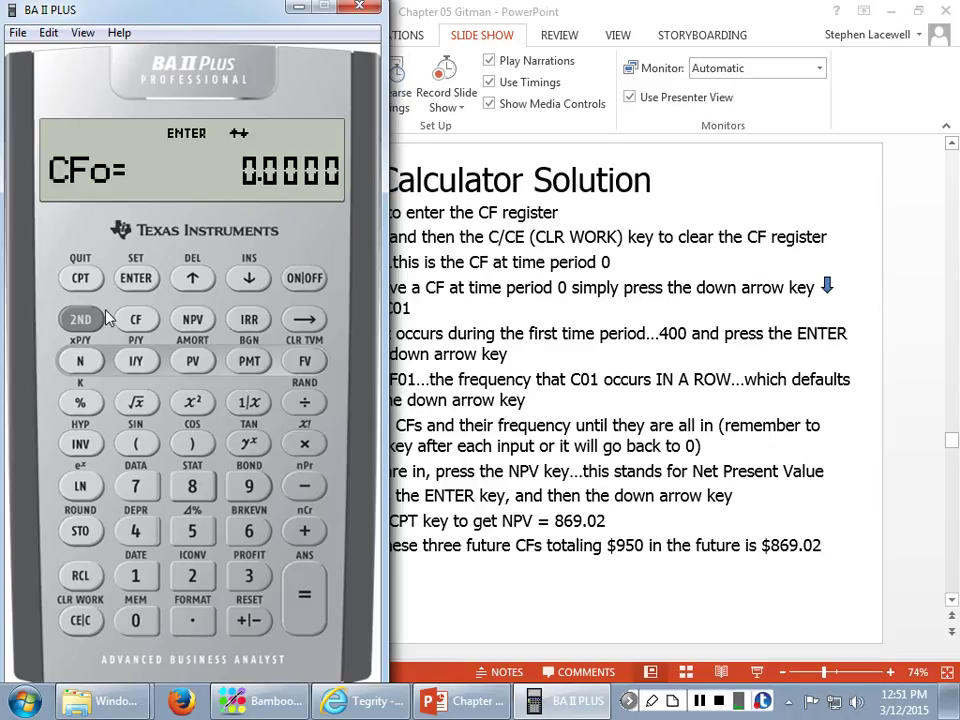
pyautogui.click(62, 316)
pyautogui.click(80, 621)
pyautogui.click(137, 621)
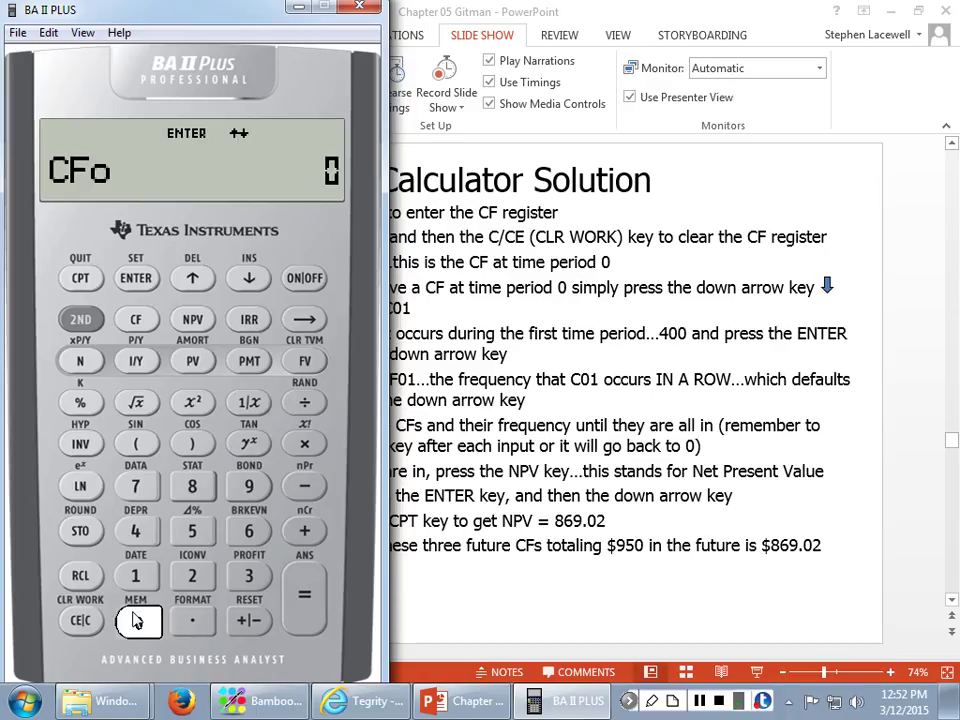
pyautogui.click(136, 279)
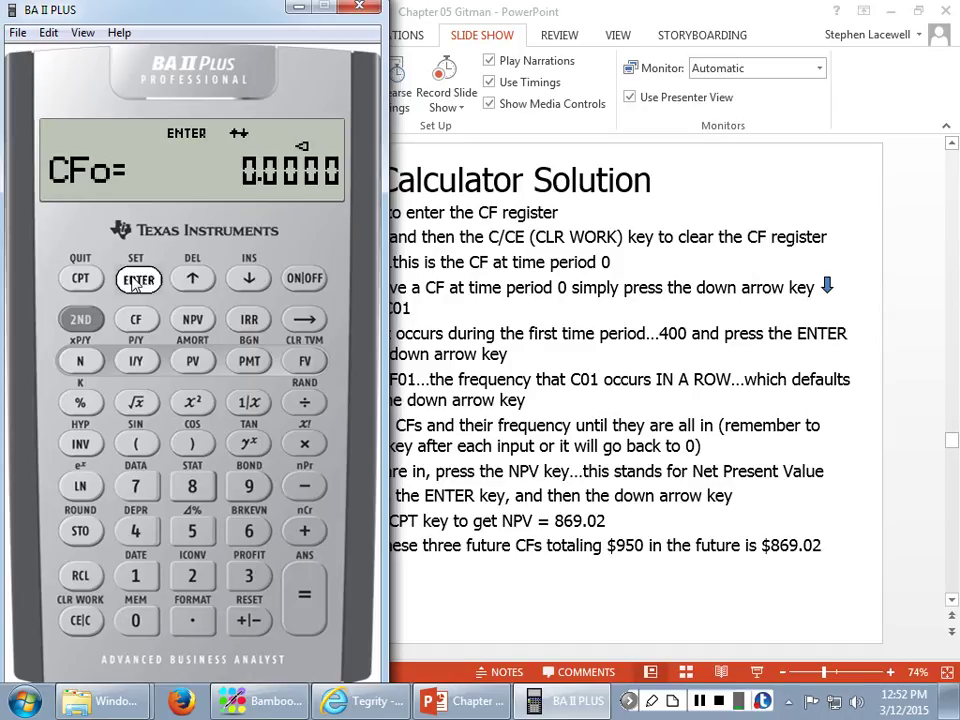
# - Enter 400 as the first cash flow C01 with a frequency F01 of 1
pyautogui.click(250, 280)
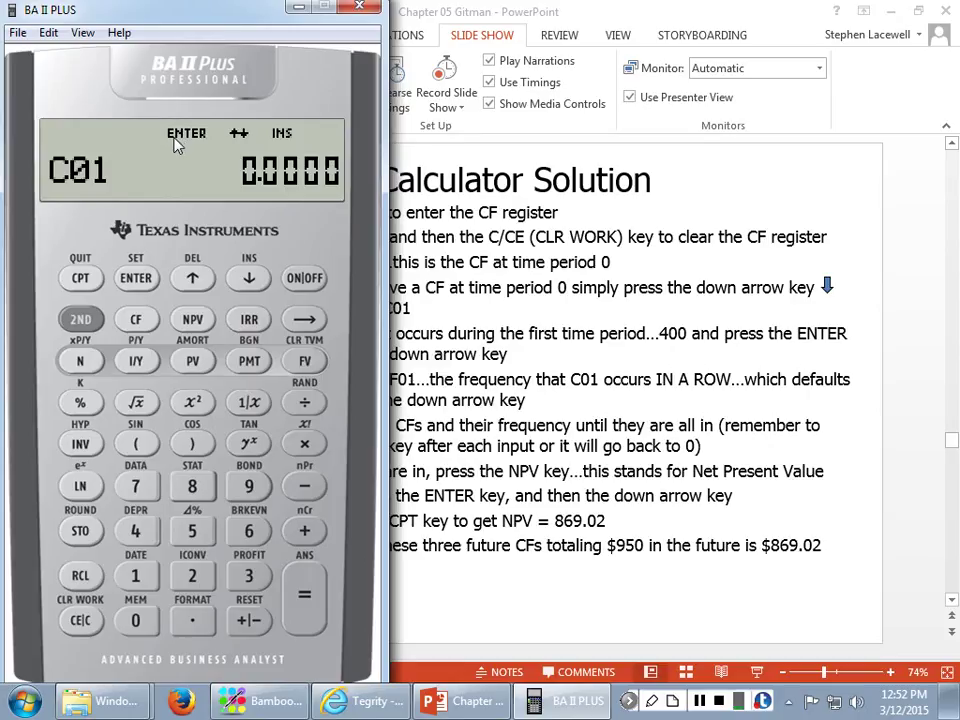
pyautogui.click(138, 532)
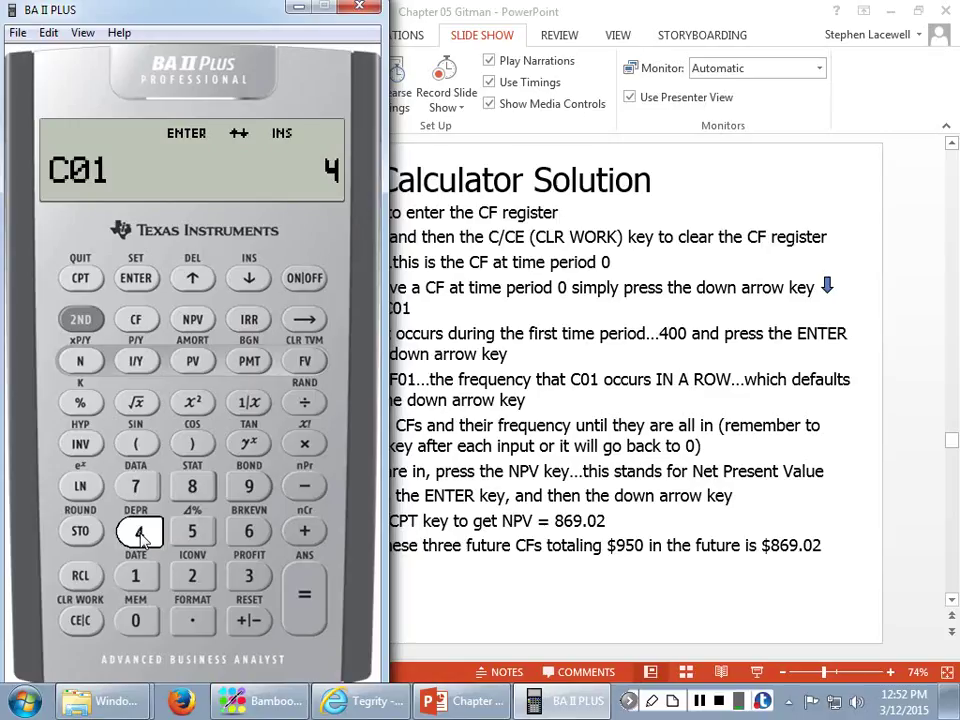
pyautogui.click(135, 620)
pyautogui.click(135, 620)
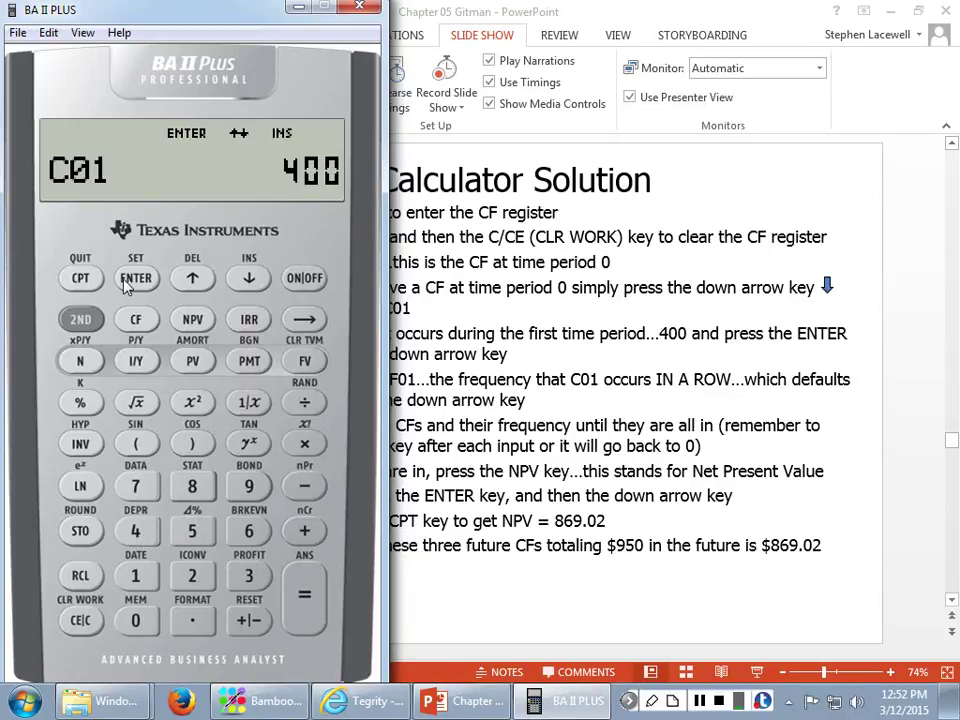
pyautogui.click(140, 281)
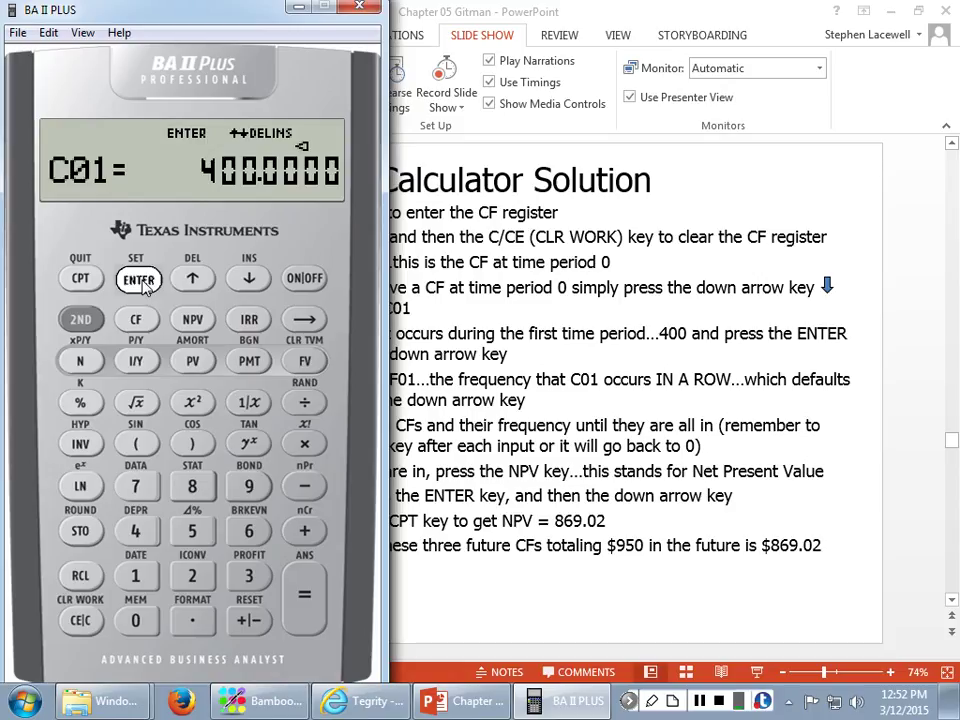
pyautogui.click(250, 280)
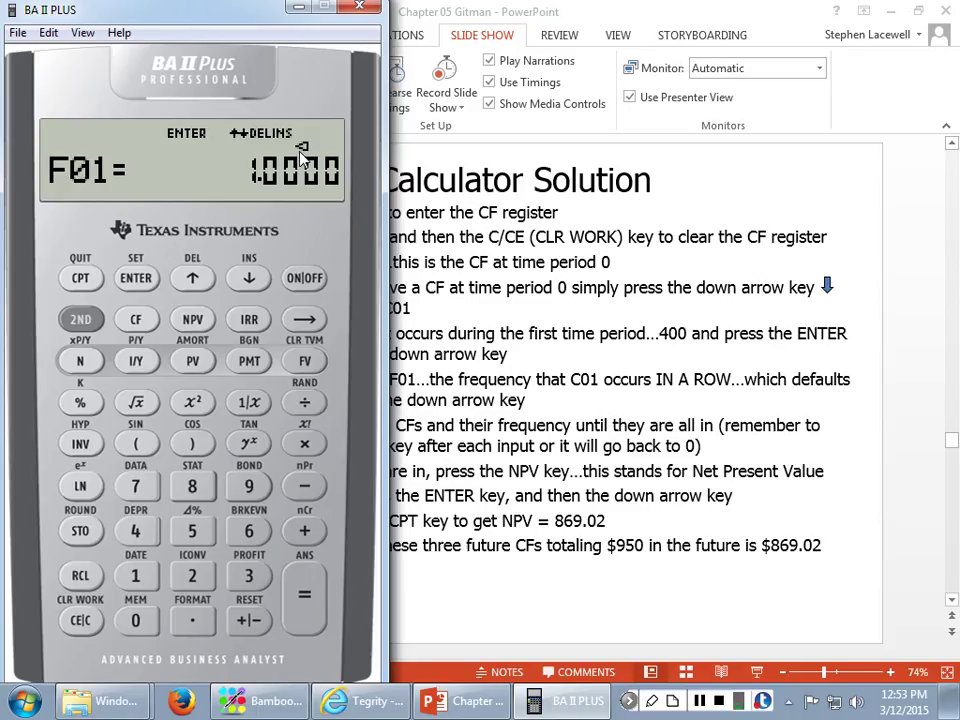
pyautogui.click(138, 580)
pyautogui.click(147, 284)
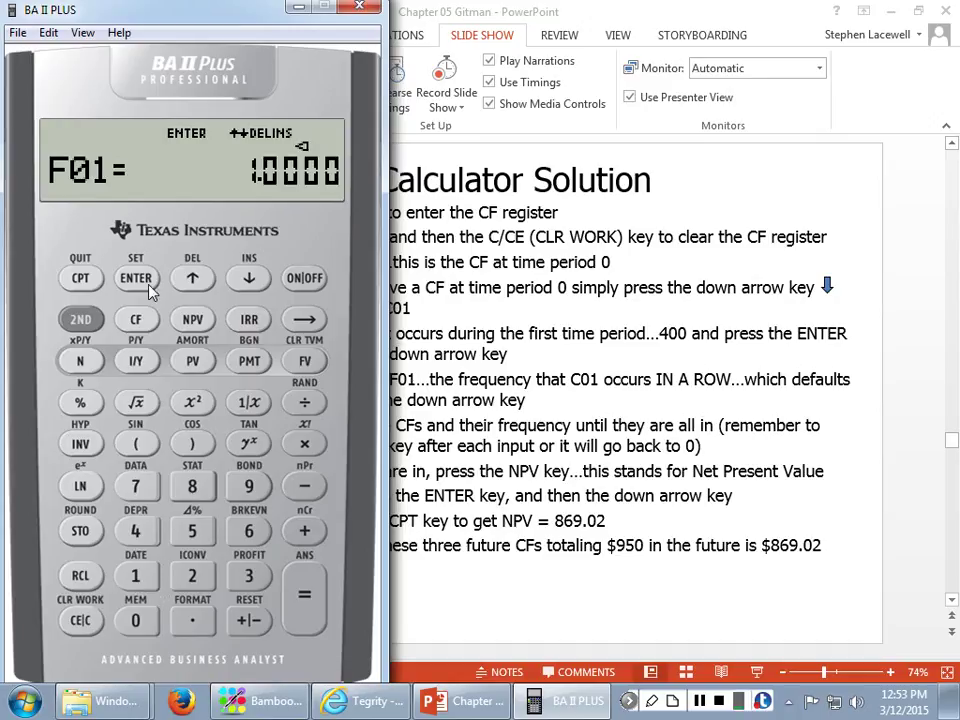
# - Enter 300 as the second cash flow C02 and go on to its frequency F02
pyautogui.click(249, 279)
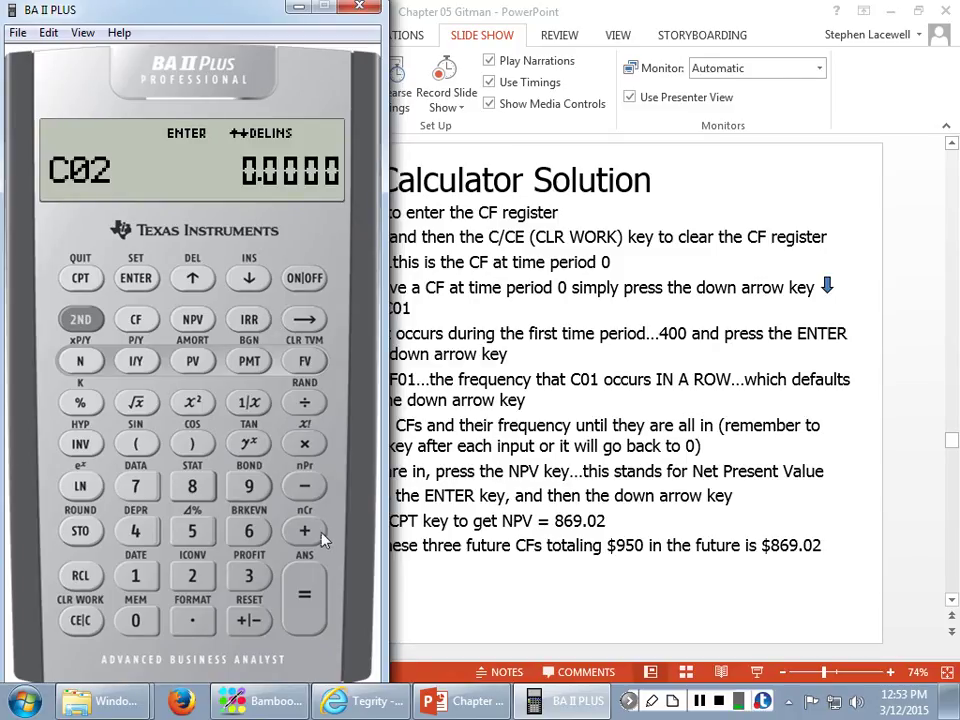
pyautogui.click(249, 577)
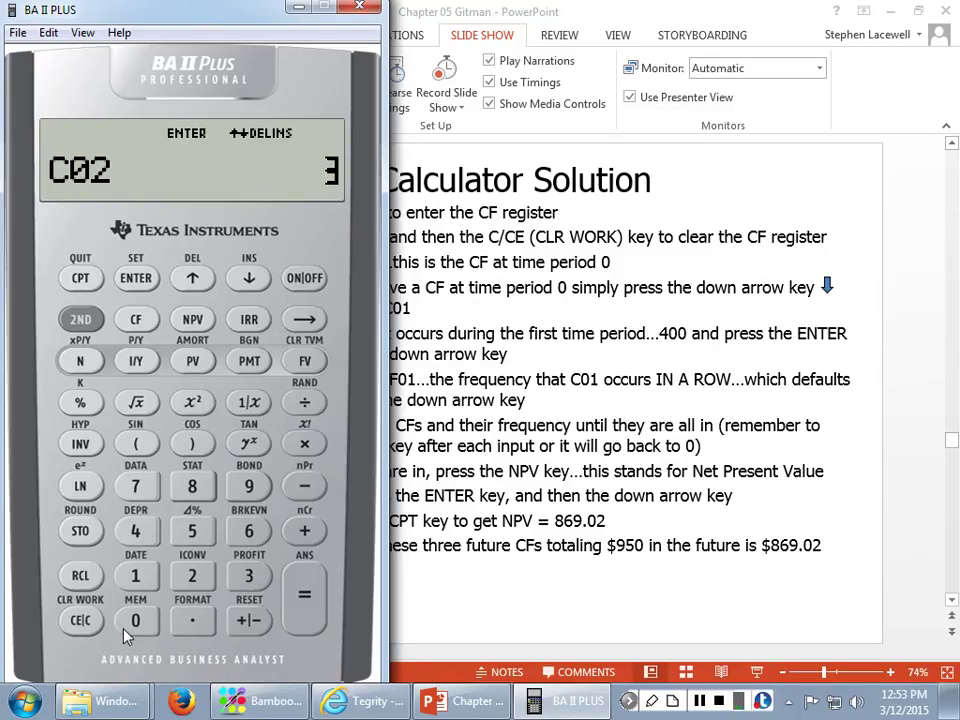
pyautogui.click(133, 620)
pyautogui.click(133, 620)
pyautogui.click(140, 280)
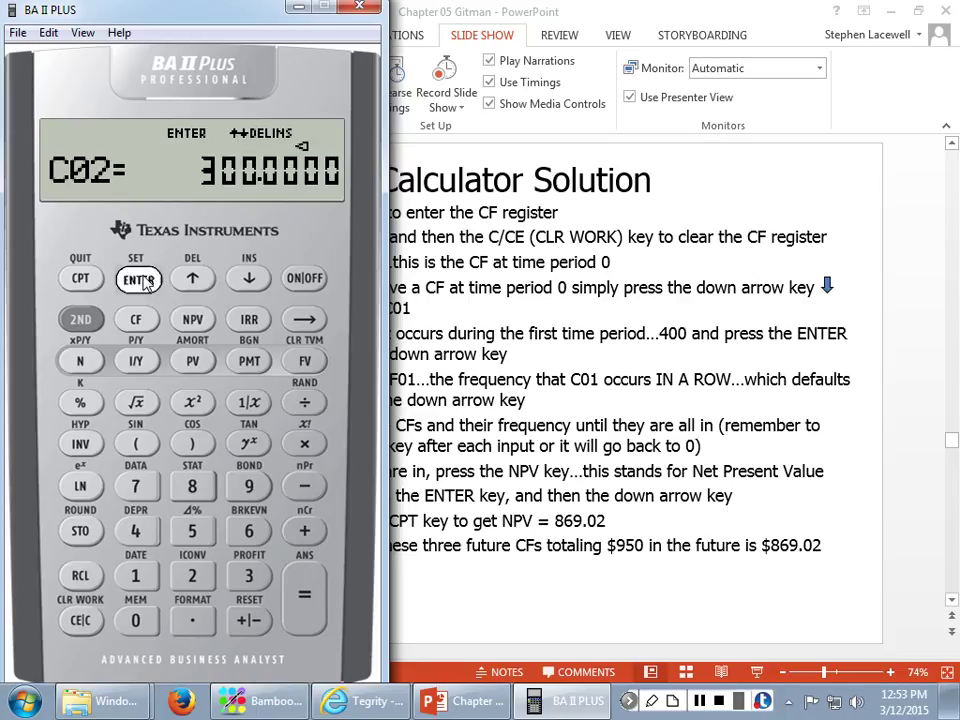
pyautogui.click(250, 281)
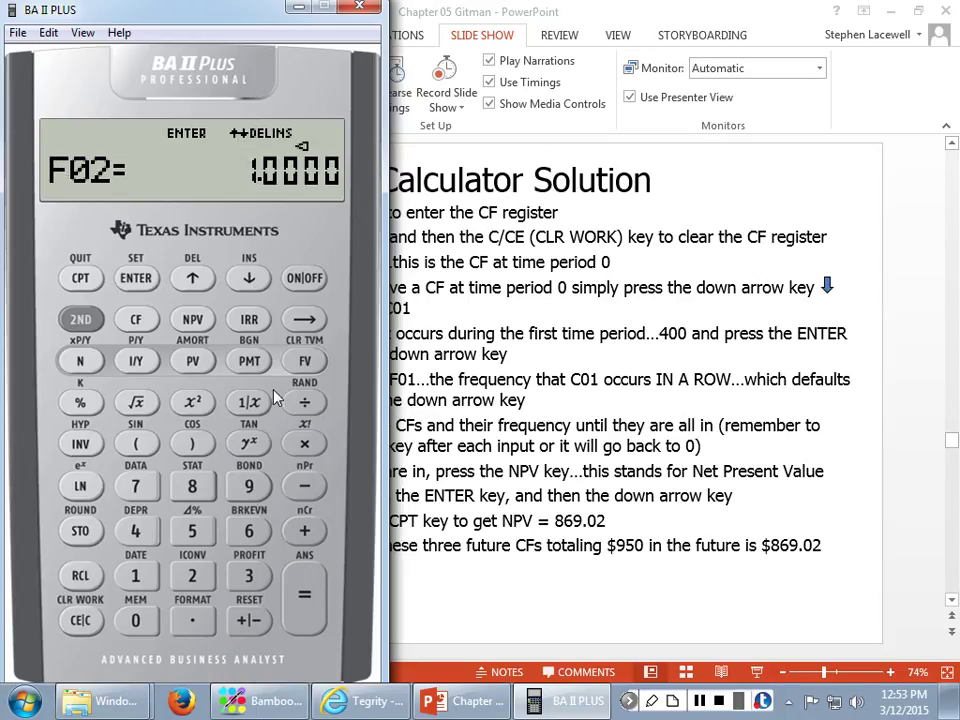
# - Accept the default frequency F02 and enter 250 as the third cash flow C03 with its default frequency F03
pyautogui.click(250, 281)
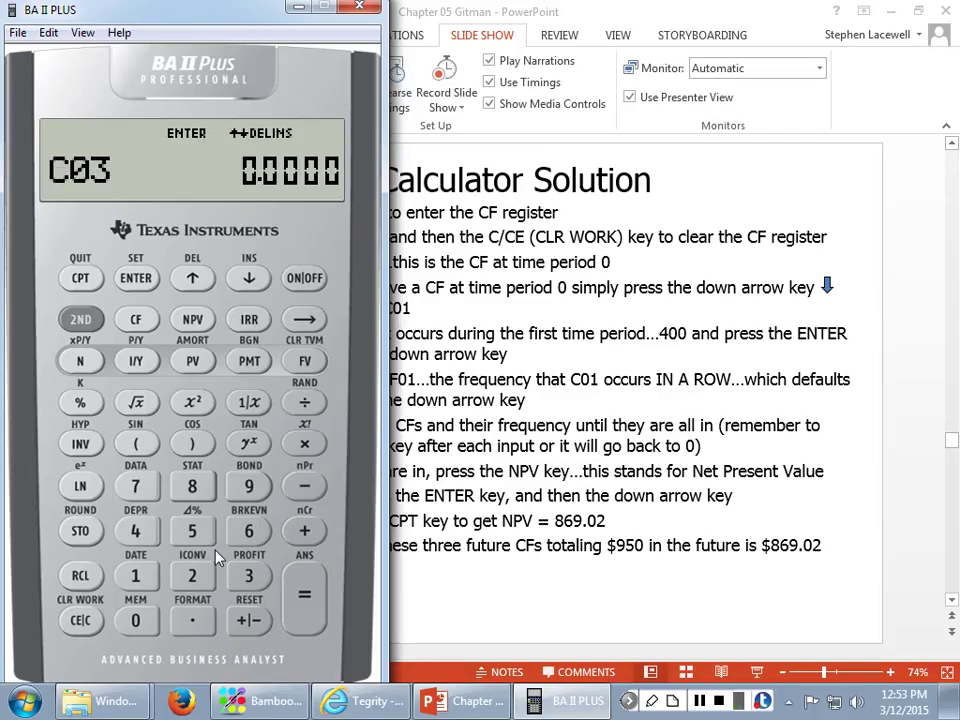
pyautogui.click(192, 576)
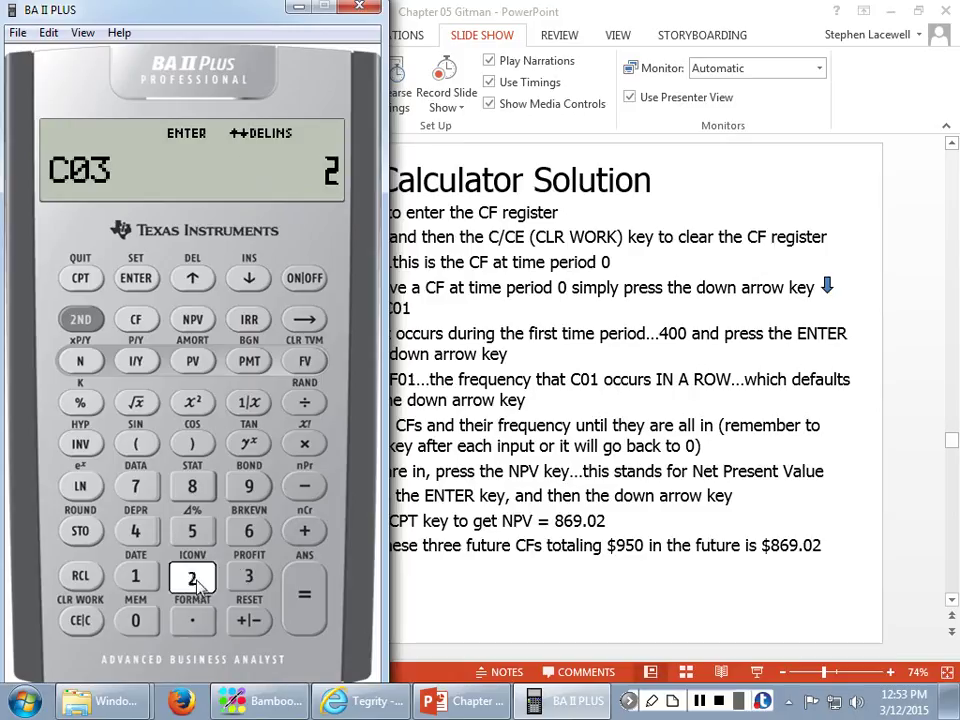
pyautogui.click(192, 531)
pyautogui.click(136, 621)
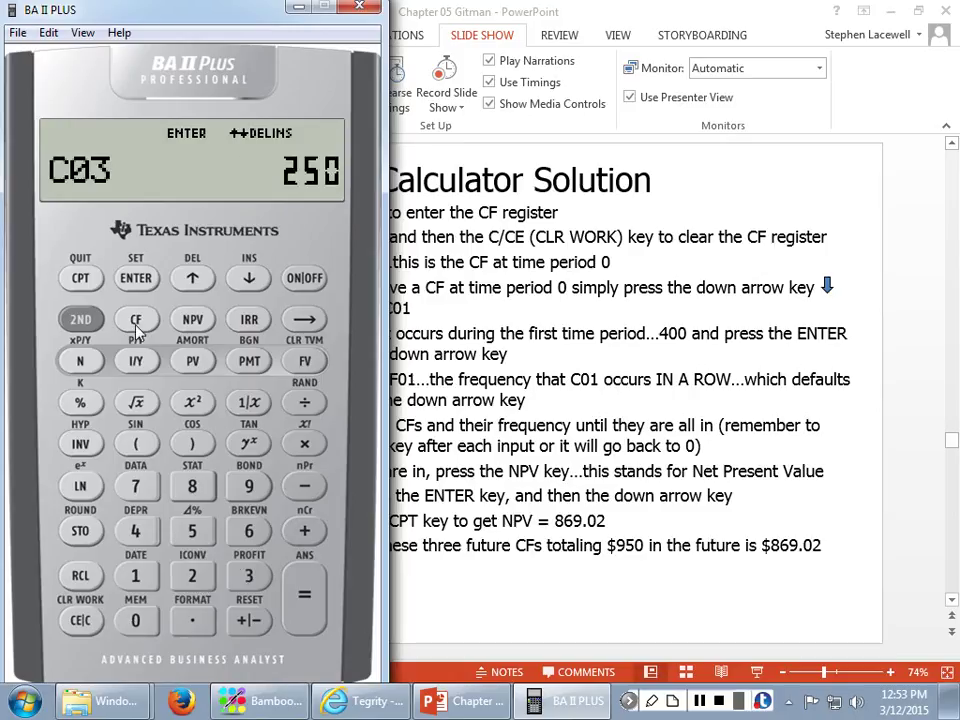
pyautogui.click(140, 281)
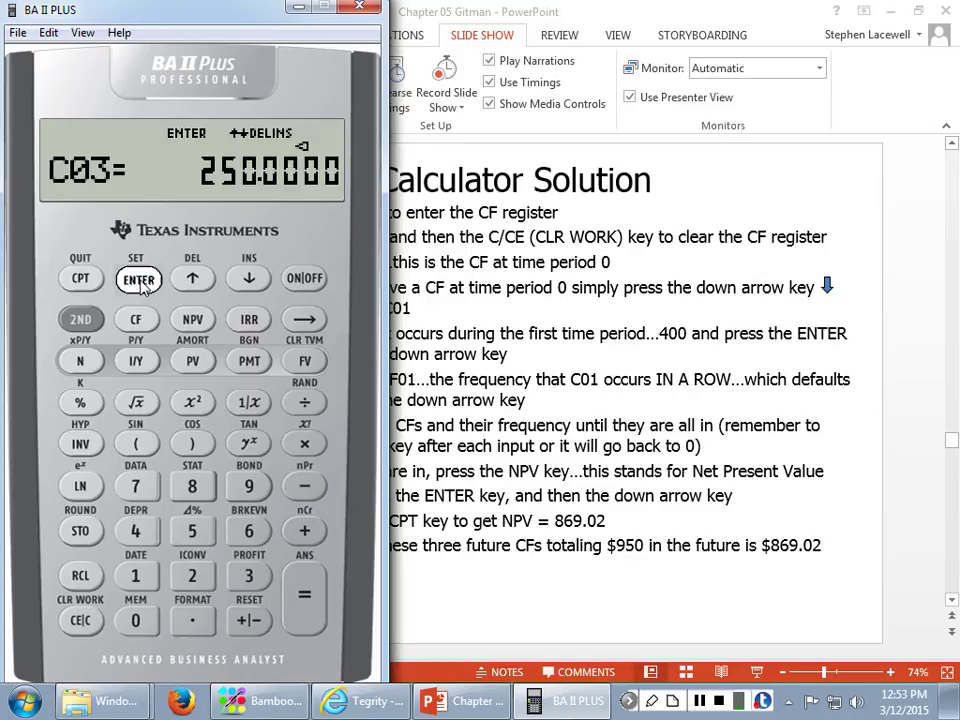
pyautogui.click(249, 279)
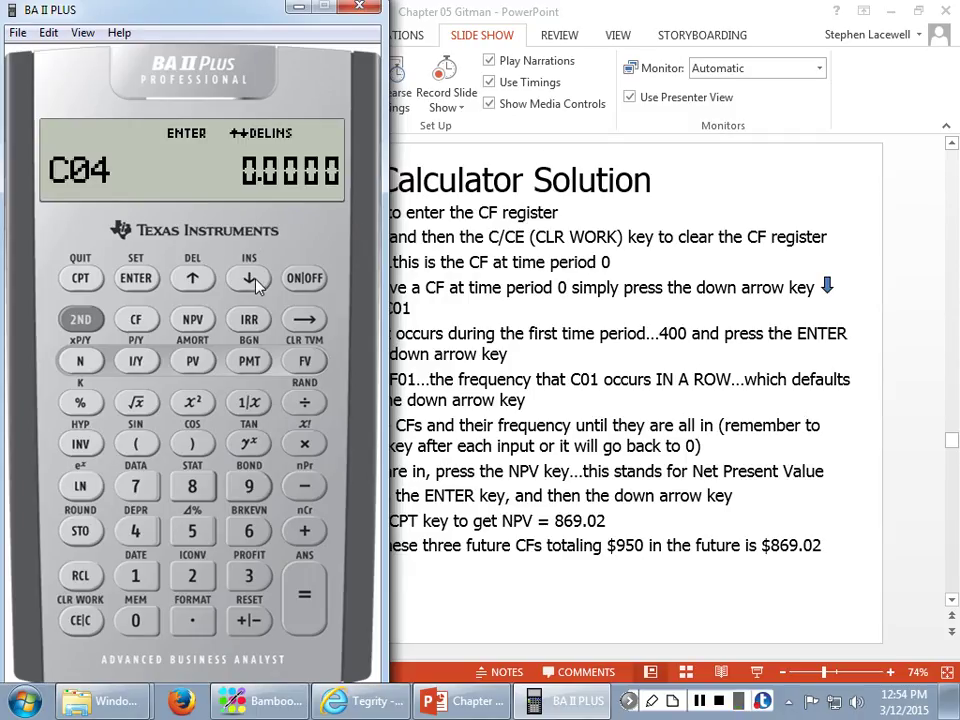
# - Review the stored cash flows and their frequencies by stepping forward and back through the cash flow register
pyautogui.click(256, 286)
pyautogui.click(256, 286)
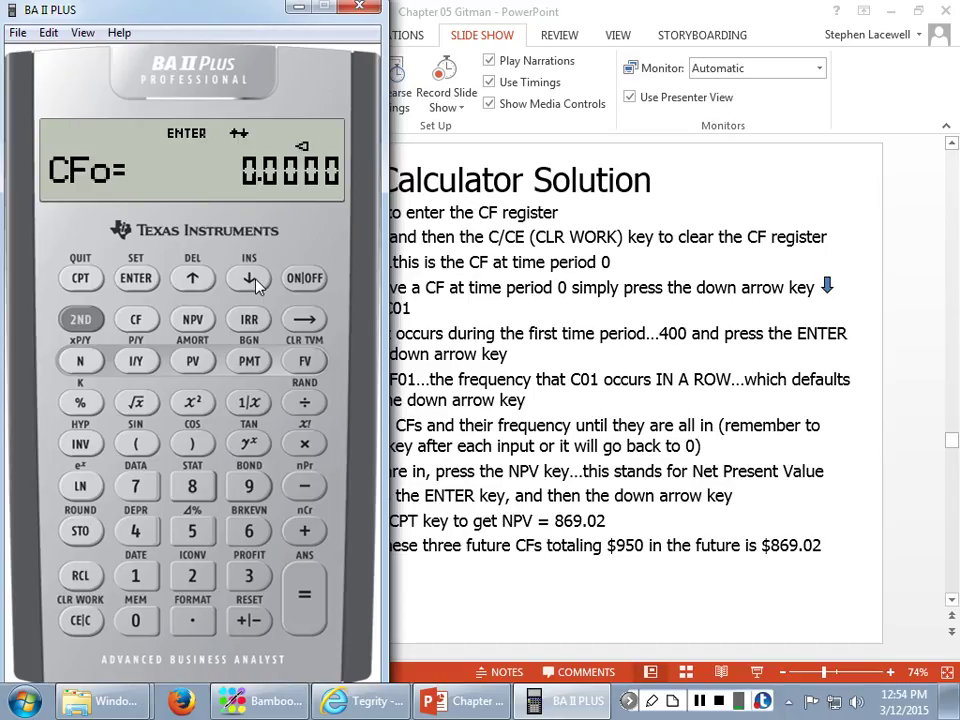
pyautogui.click(256, 286)
pyautogui.click(256, 286)
pyautogui.click(256, 286)
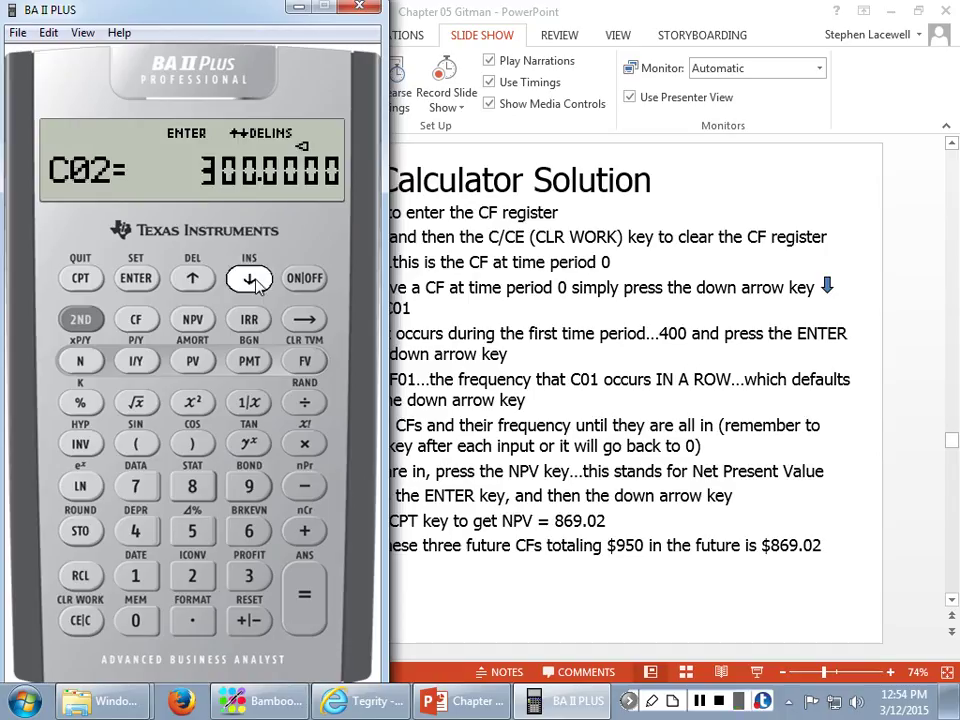
pyautogui.click(256, 286)
pyautogui.click(256, 286)
pyautogui.click(256, 286)
pyautogui.click(256, 286)
pyautogui.click(193, 282)
pyautogui.click(193, 282)
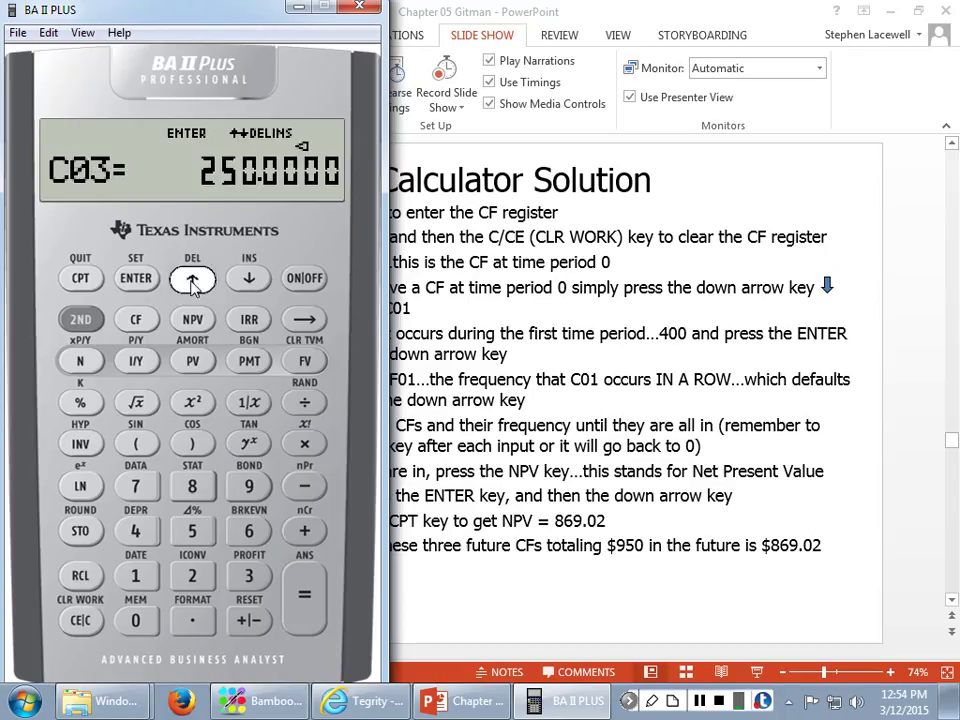
pyautogui.click(193, 282)
pyautogui.click(193, 282)
pyautogui.click(193, 282)
pyautogui.click(193, 282)
pyautogui.click(193, 282)
pyautogui.click(249, 282)
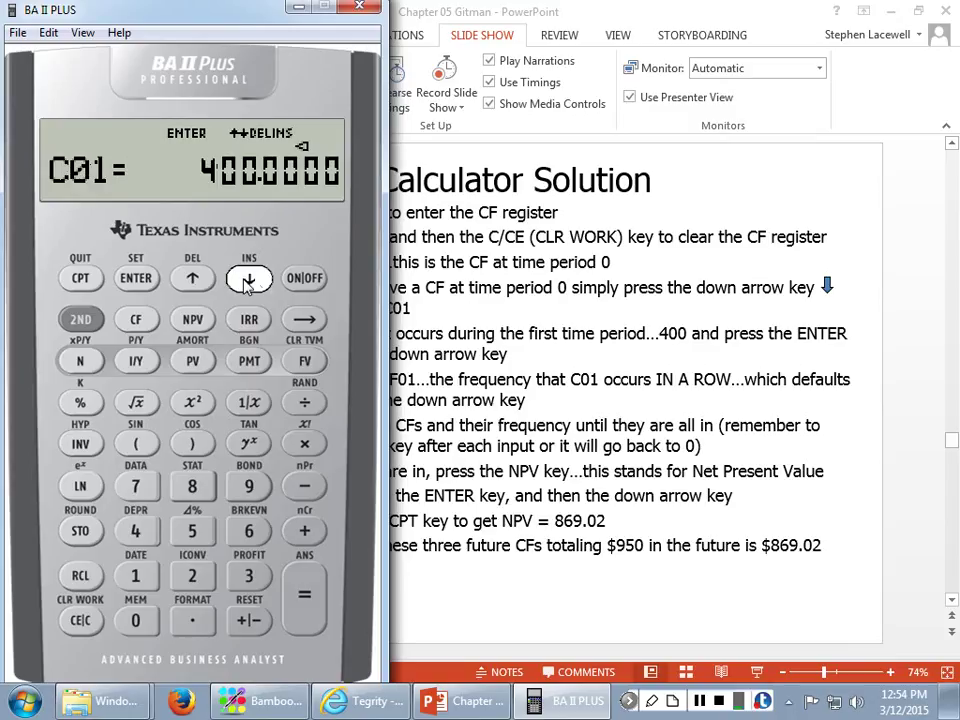
pyautogui.click(249, 282)
pyautogui.click(249, 282)
pyautogui.click(249, 282)
pyautogui.click(249, 282)
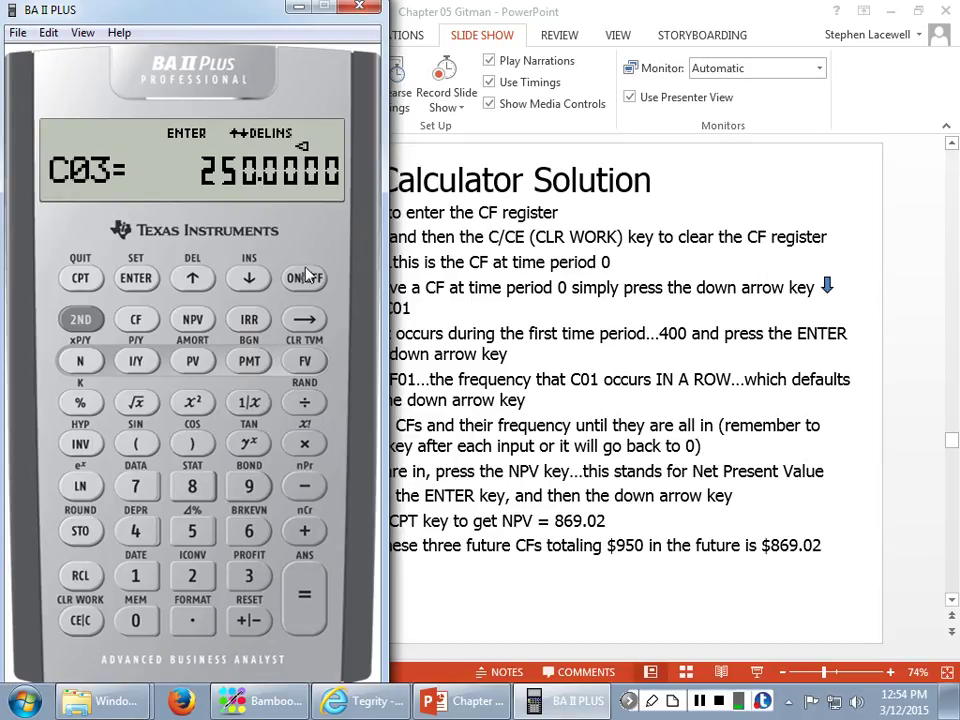
# - Set the interest rate I in the NPV worksheet to 5
pyautogui.click(194, 321)
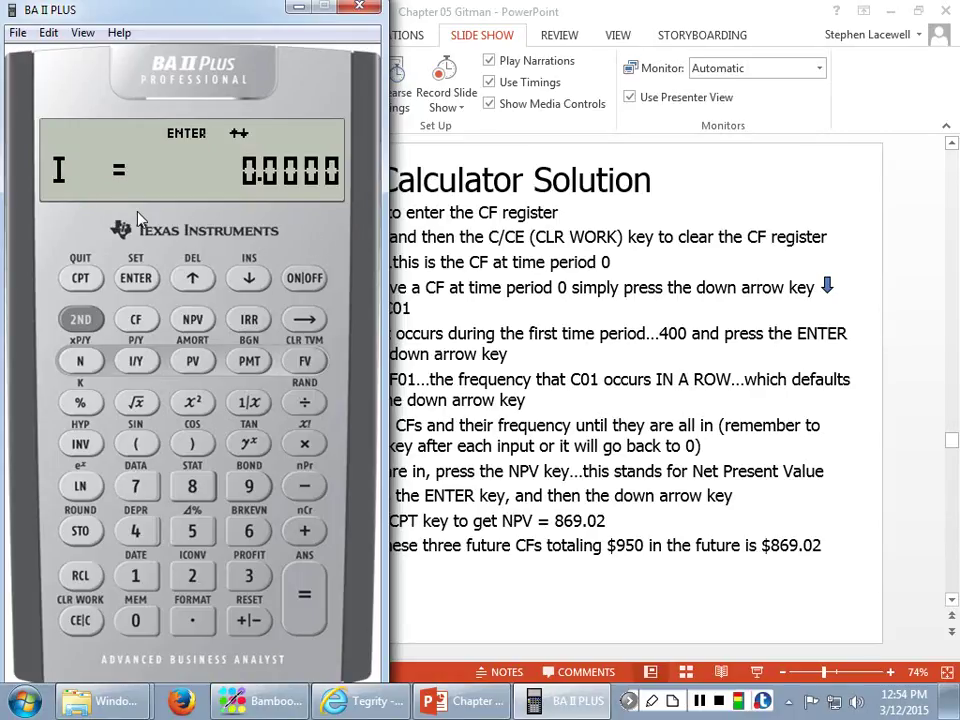
pyautogui.rightClick(64, 158)
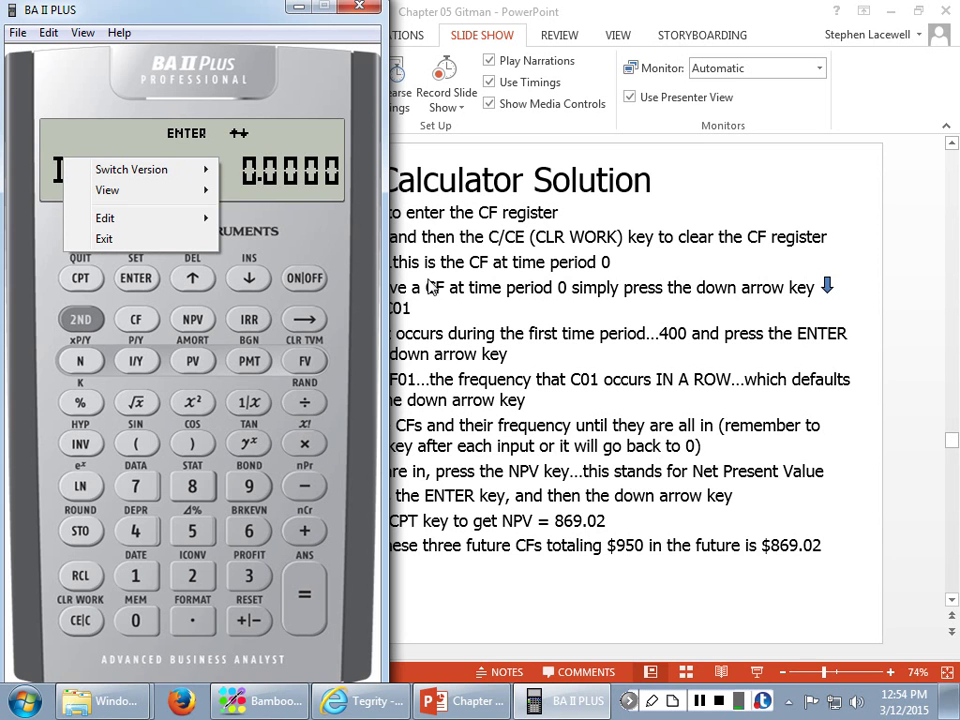
pyautogui.click(135, 35)
pyautogui.moveTo(132, 14); pyautogui.dragTo(168, 18)
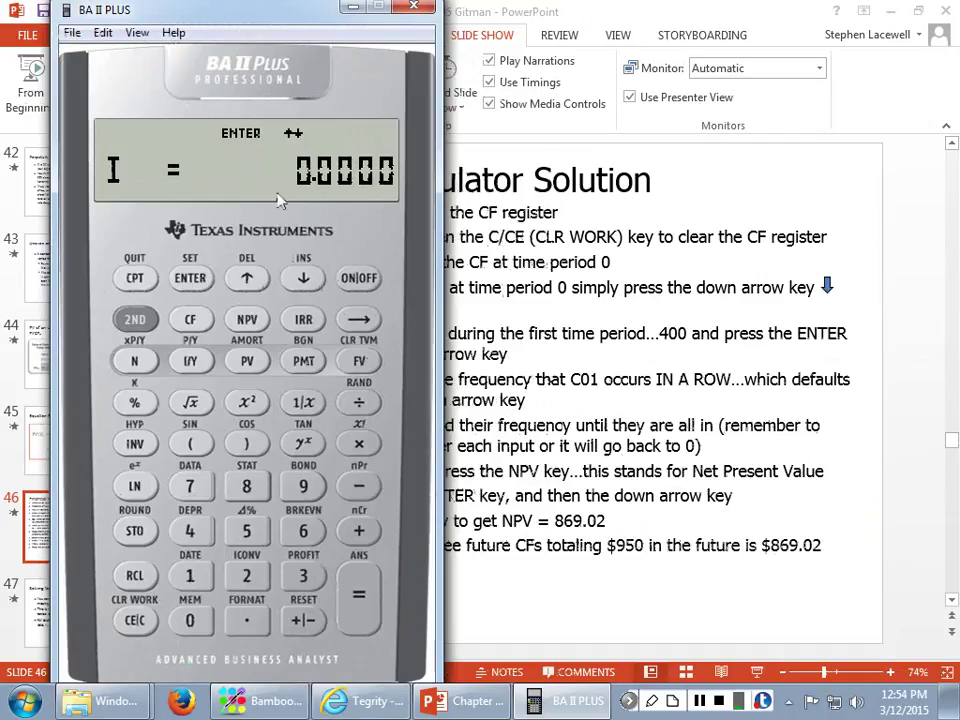
pyautogui.click(247, 531)
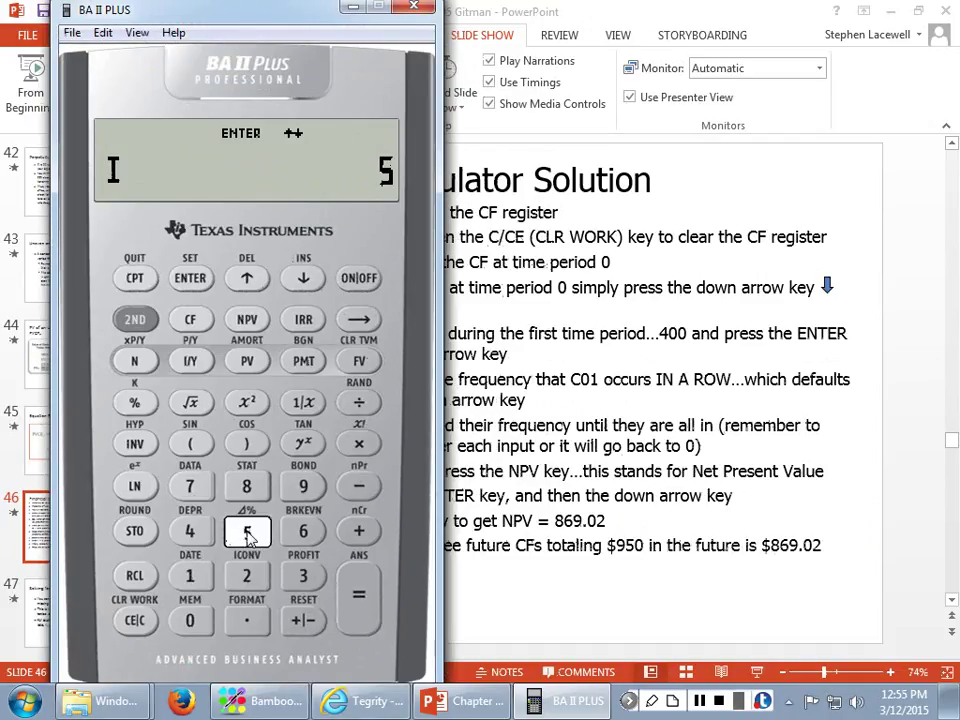
pyautogui.click(192, 280)
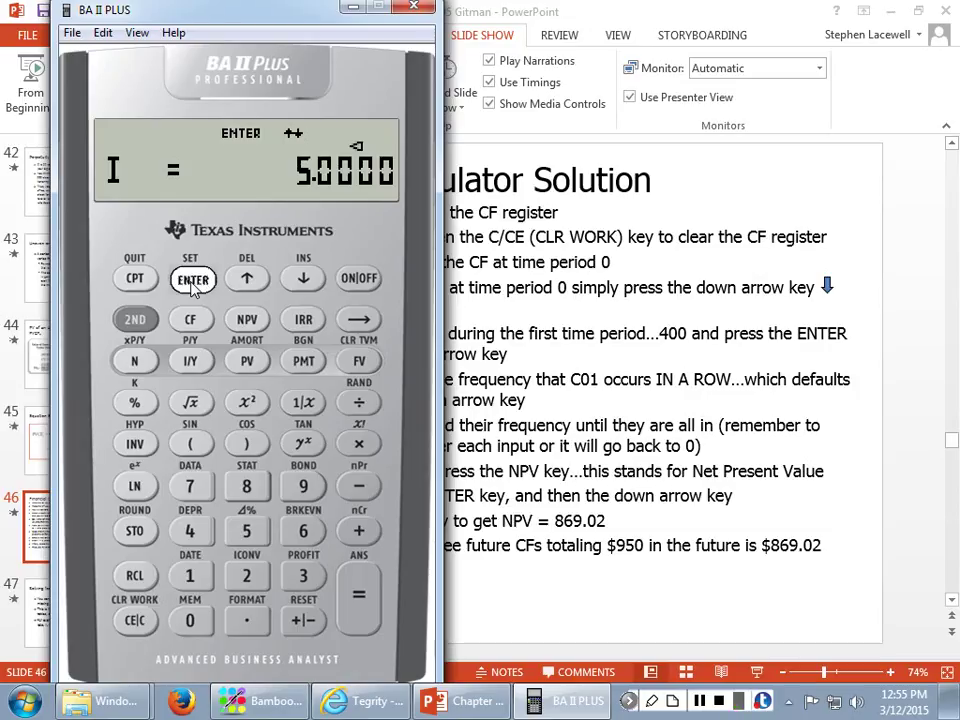
# - Go past NPV to NFV in the worksheet and compute the net future value of the entered cash flows
pyautogui.click(305, 280)
pyautogui.rightClick(307, 283)
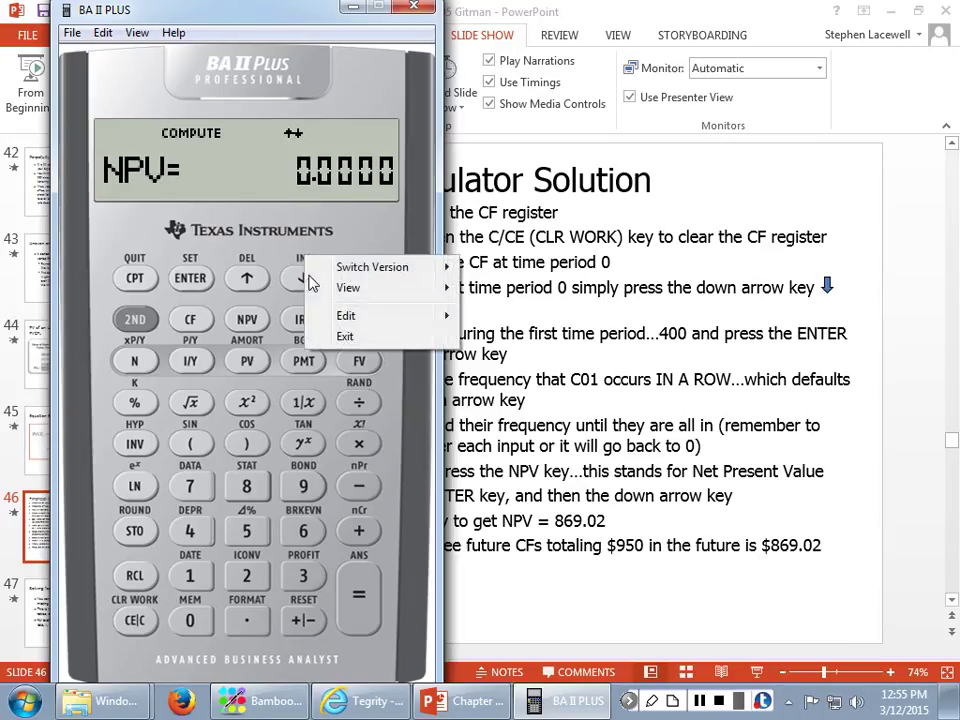
pyautogui.click(304, 281)
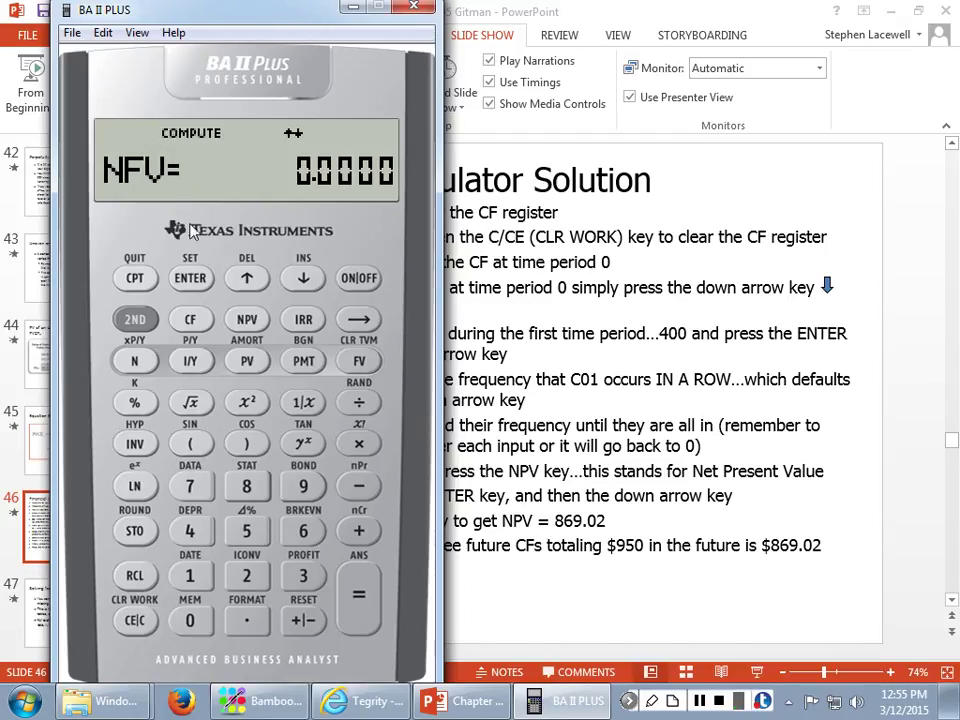
pyautogui.rightClick(138, 285)
pyautogui.click(136, 282)
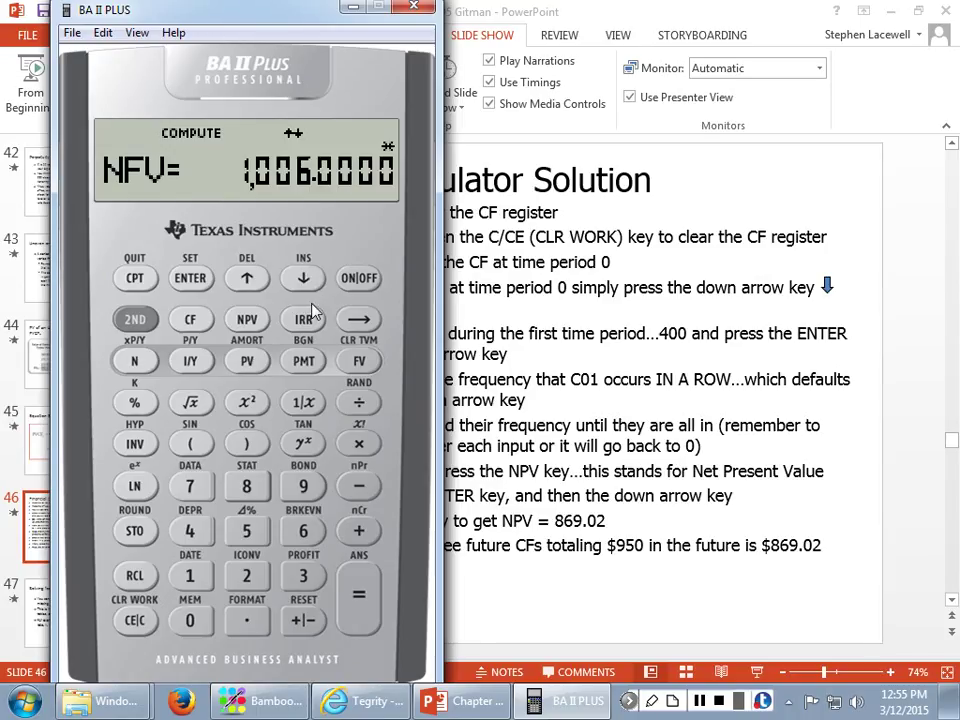
# - Leave the NPV worksheet by clearing the display, check the initial cash flow CFo, and return to a cleared display
pyautogui.rightClick(391, 287)
pyautogui.click(134, 620)
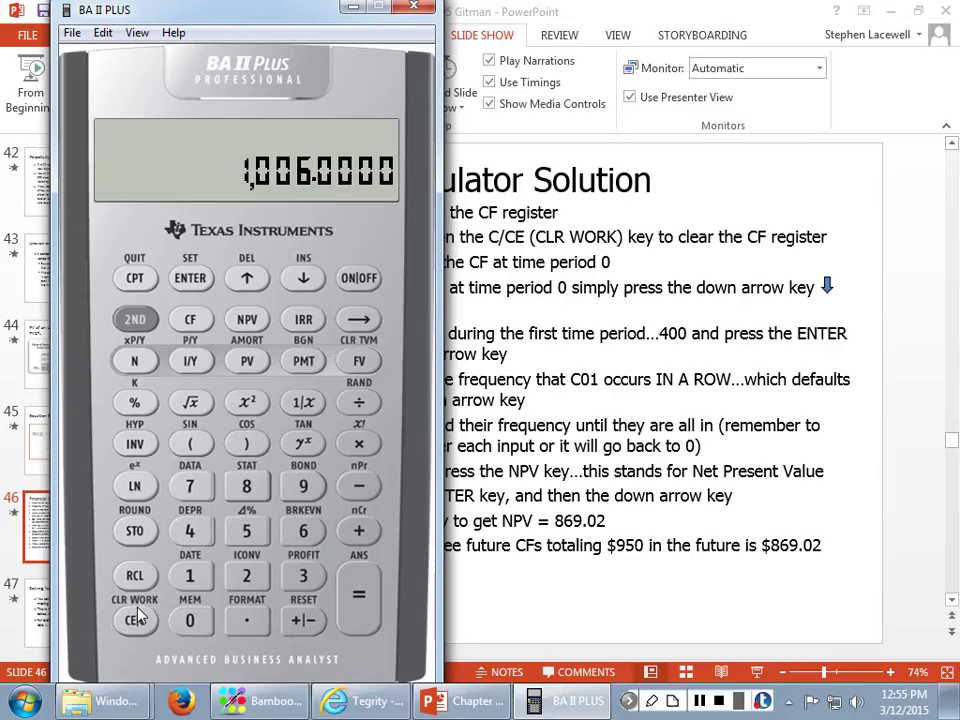
pyautogui.click(134, 620)
pyautogui.click(190, 319)
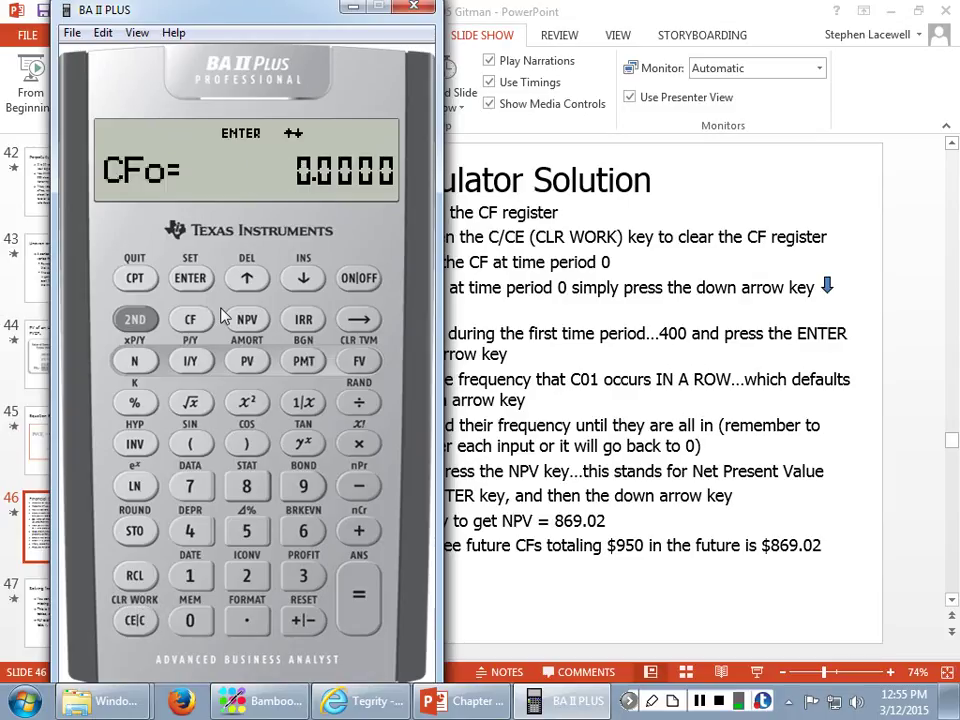
pyautogui.click(134, 620)
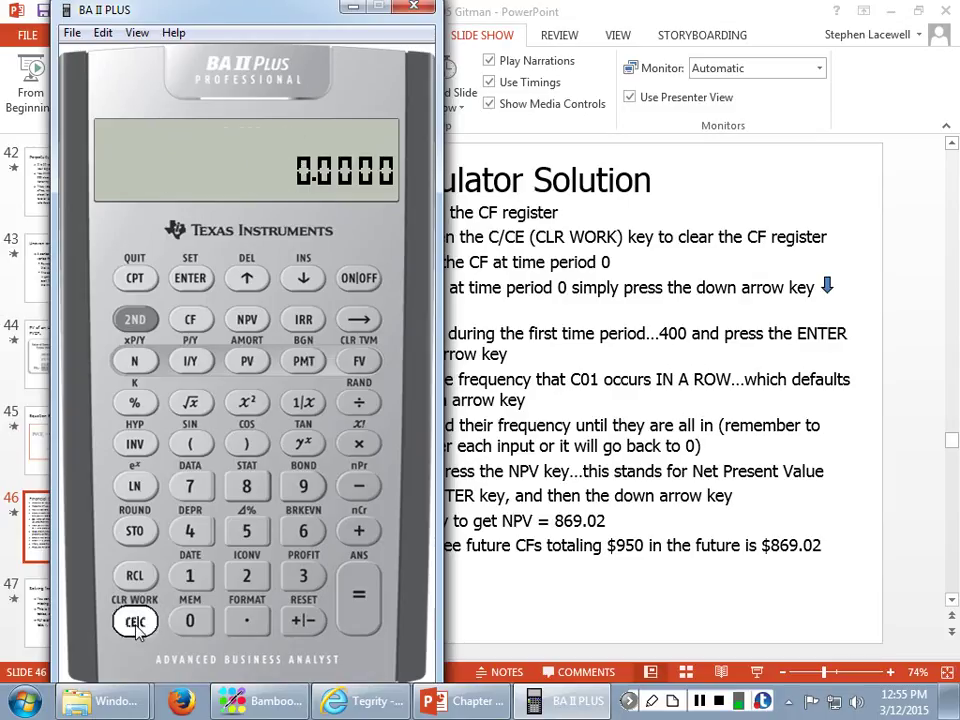
# - Reopen the cash flow register and step from CFo through to C03 to check that the entries are still stored
pyautogui.click(190, 319)
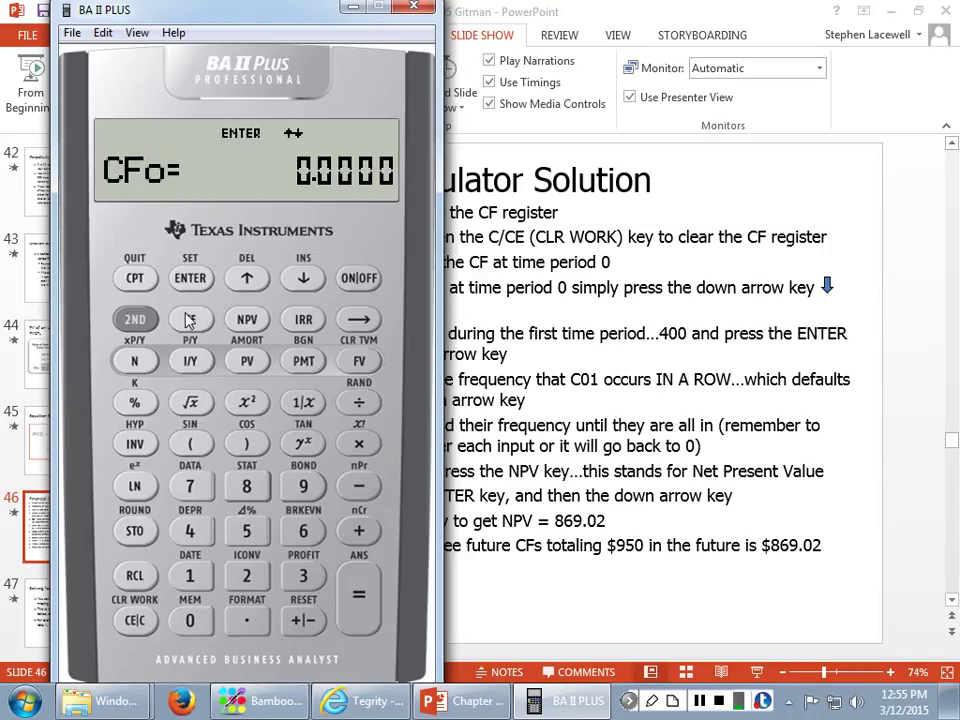
pyautogui.click(305, 279)
pyautogui.click(305, 279)
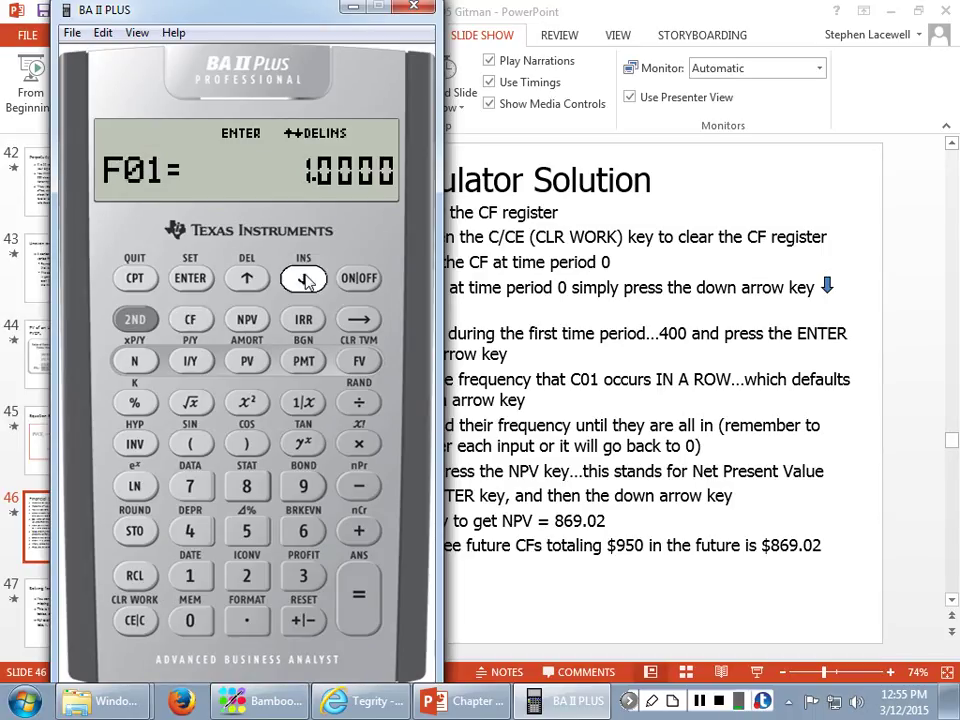
pyautogui.click(305, 279)
pyautogui.click(305, 279)
pyautogui.click(305, 279)
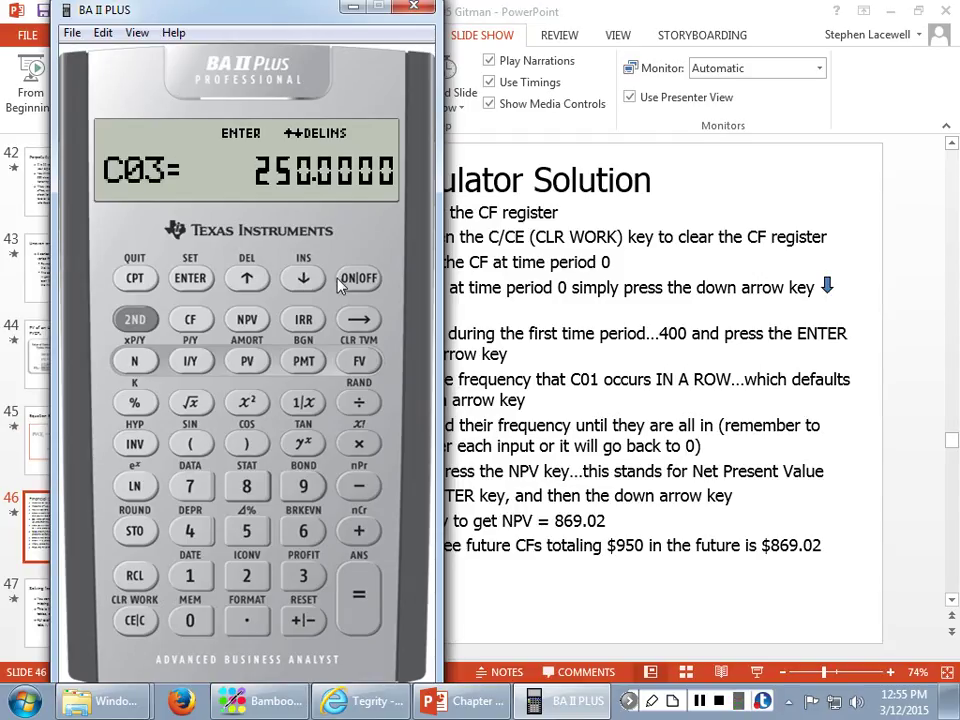
# - Return to the NPV worksheet, keep the stored interest rate, and compute the net present value of the cash flows
pyautogui.click(247, 320)
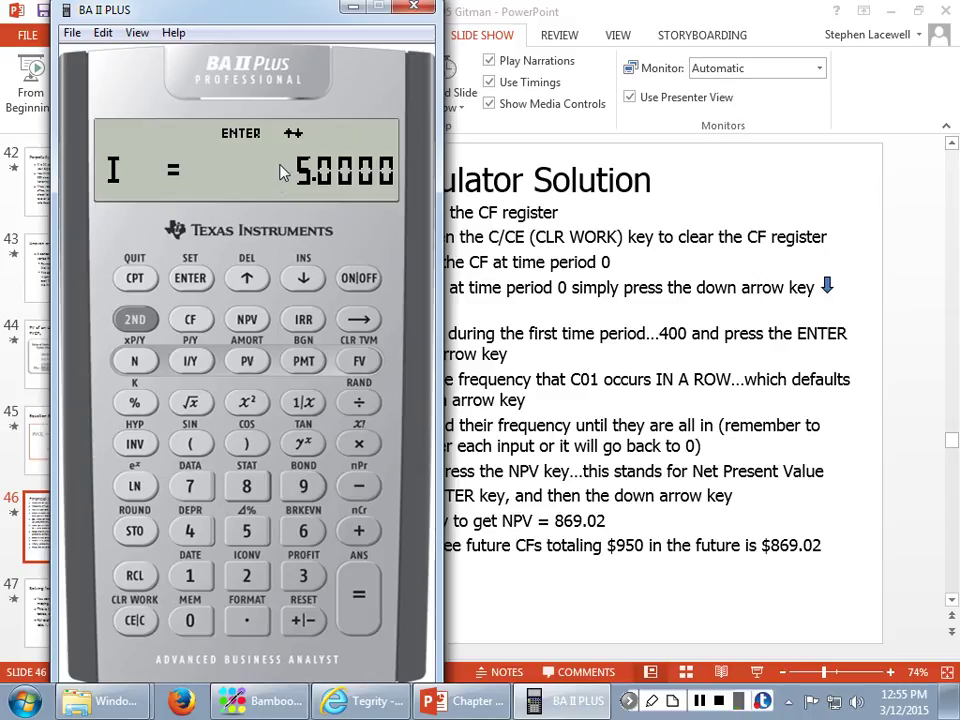
pyautogui.click(303, 280)
pyautogui.click(135, 278)
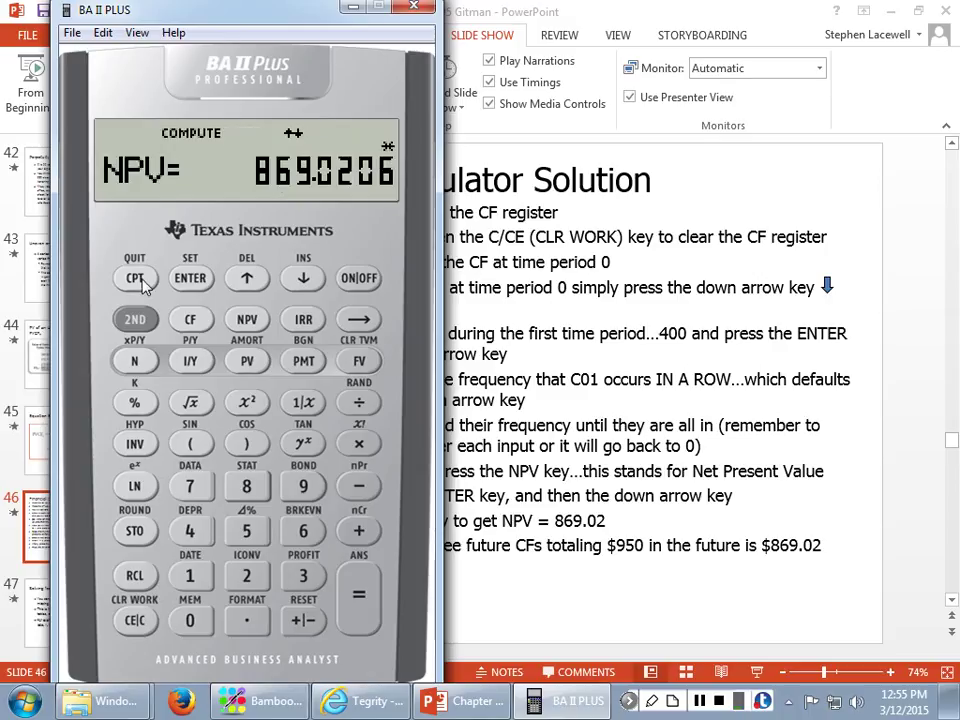